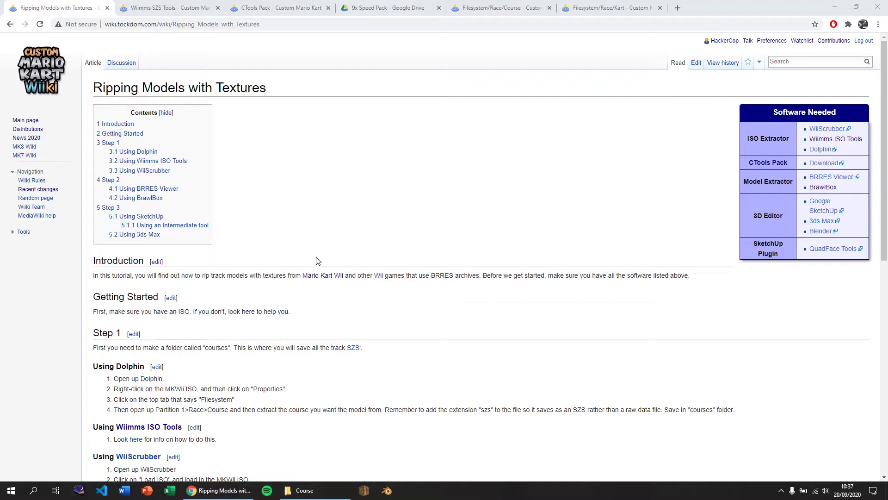
Look over the CTools Pack and Wiimms SZS Tools pages, then return to the ripping tutorial and Course folder.
{"action": "left_click", "coordinate": [266, 7]}
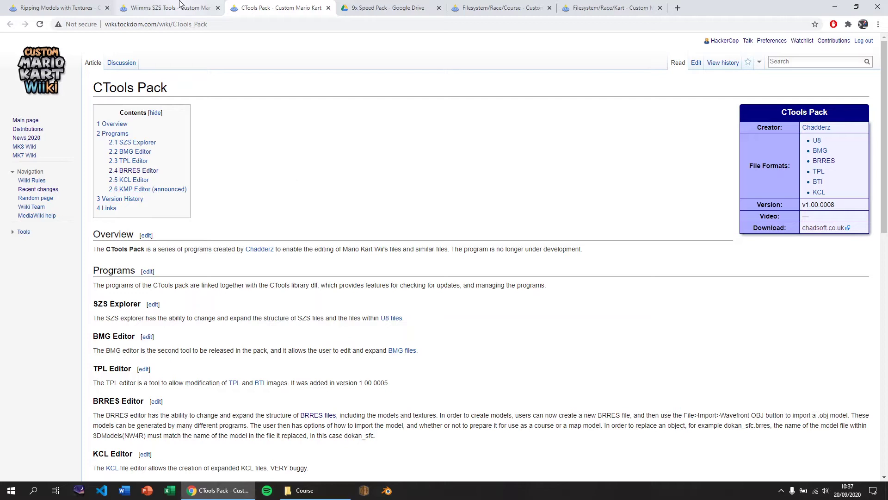
{"action": "left_click", "coordinate": [197, 13]}
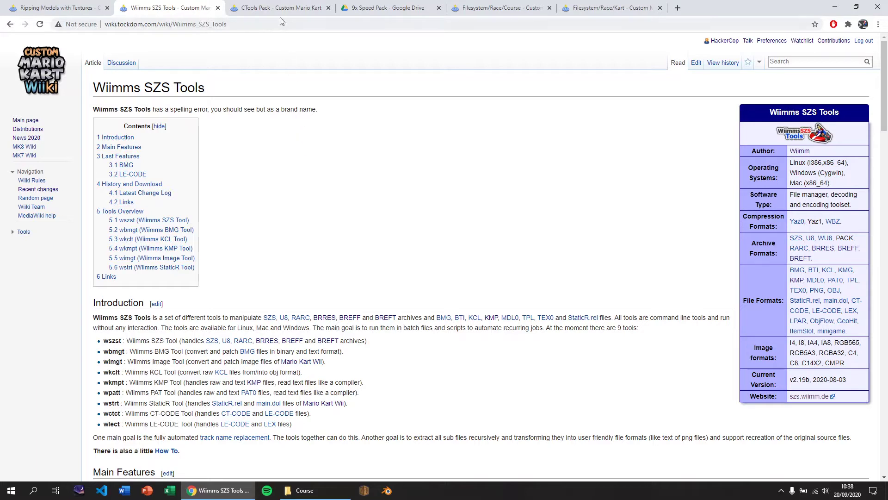
{"action": "left_click", "coordinate": [276, 6]}
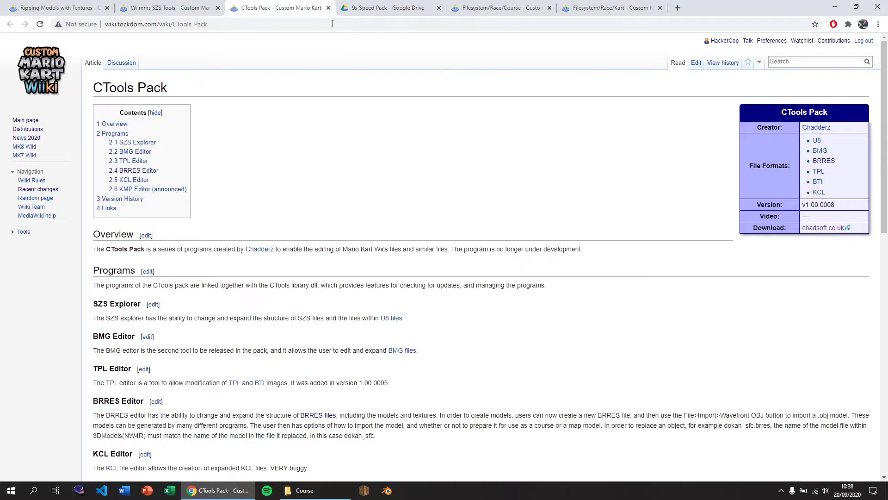
{"action": "left_click", "coordinate": [85, 5]}
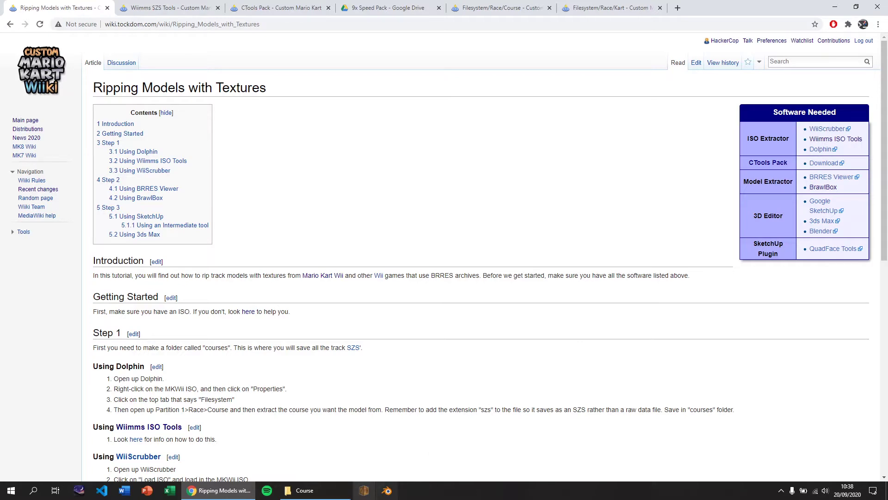
{"action": "left_click", "coordinate": [305, 491]}
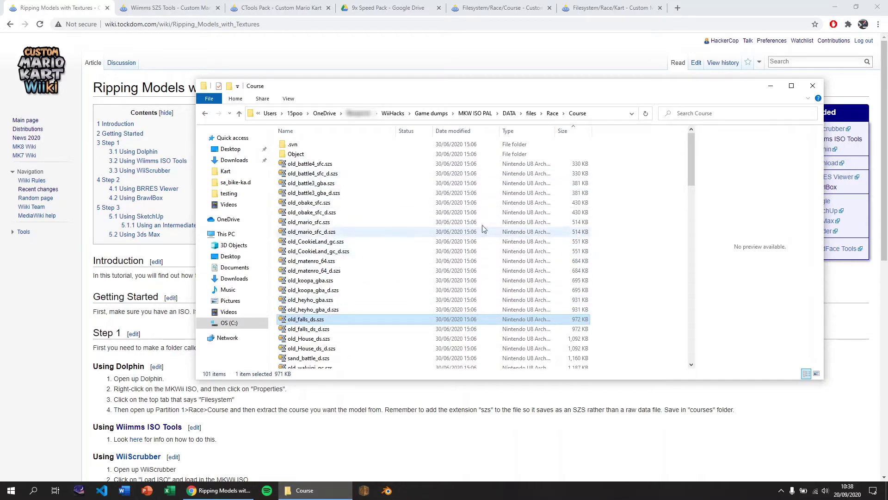
Compare the shared 9x Speed Pack Drive folder with the local Course folder's track files.
{"action": "left_click", "coordinate": [401, 7]}
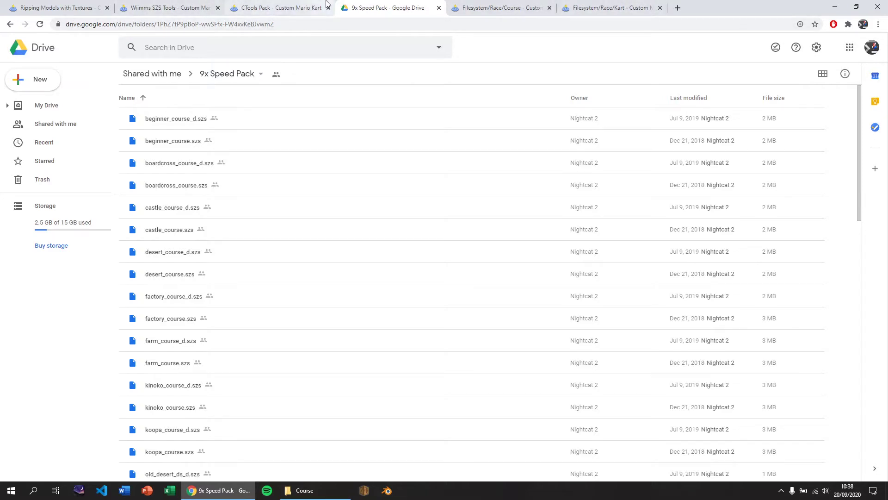
{"action": "key", "text": "alt+Tab"}
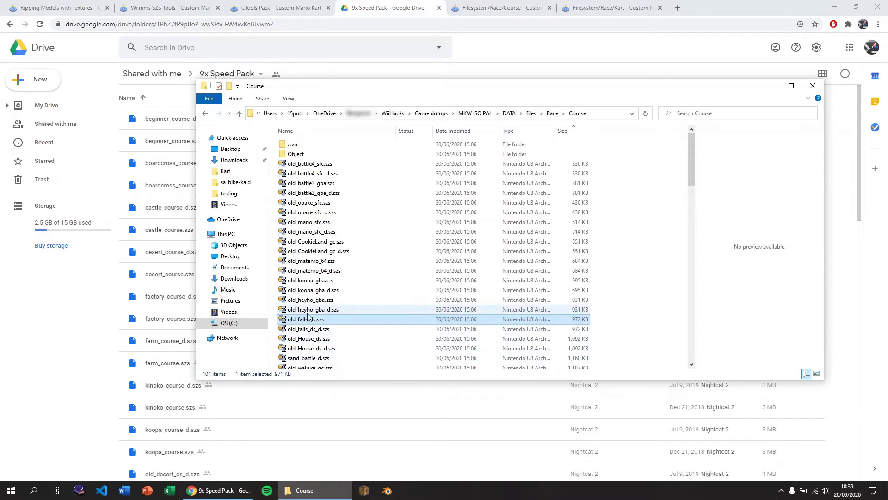
{"action": "left_click", "coordinate": [526, 6]}
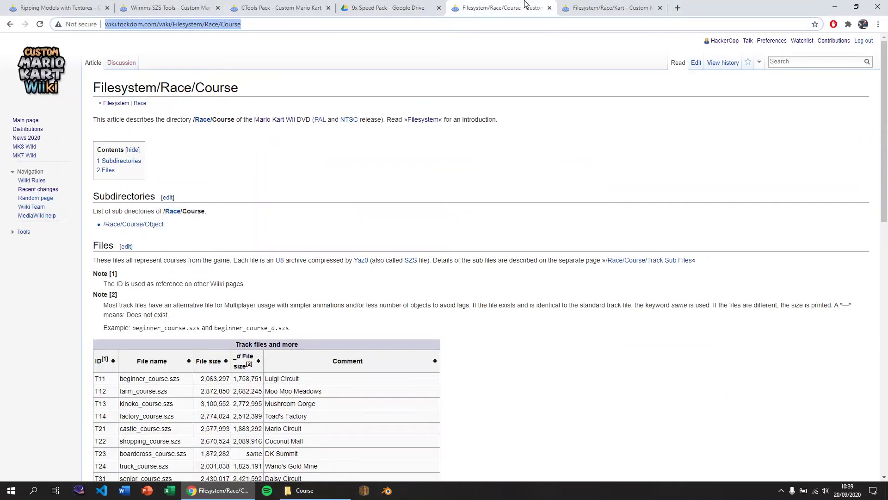
{"action": "scroll", "coordinate": [171, 343], "scroll_direction": "down", "scroll_amount": 7}
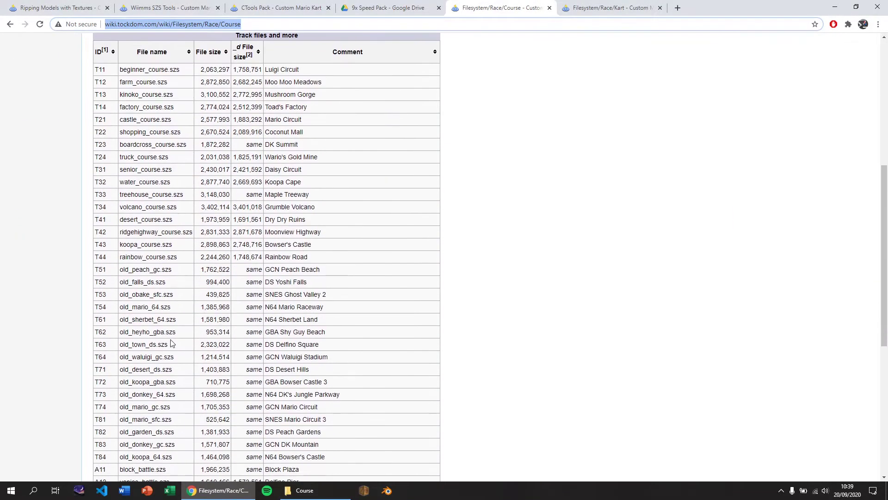
{"action": "scroll", "coordinate": [320, 218], "scroll_direction": "up", "scroll_amount": 1}
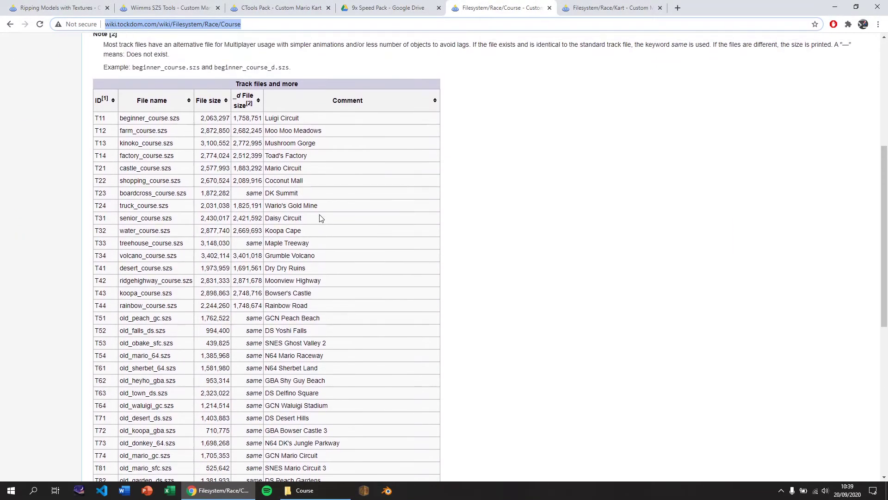
{"action": "scroll", "coordinate": [311, 338], "scroll_direction": "down", "scroll_amount": 5}
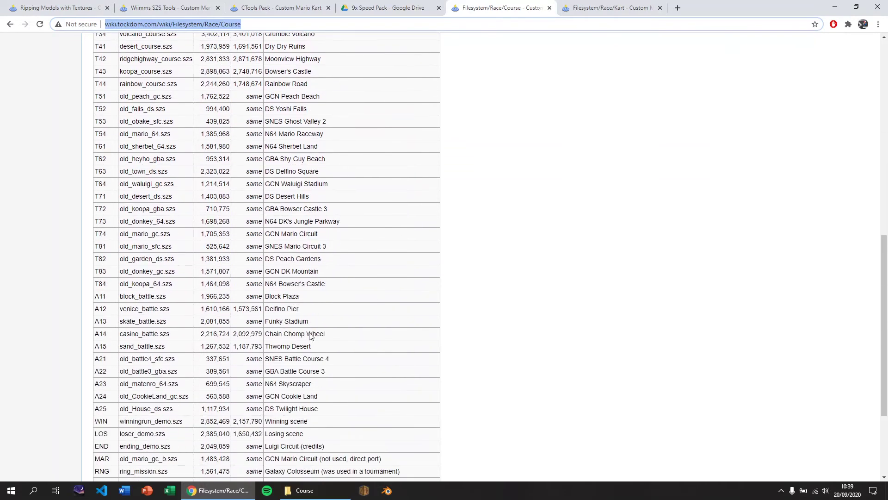
{"action": "scroll", "coordinate": [310, 336], "scroll_direction": "down", "scroll_amount": 3}
{"action": "scroll", "coordinate": [310, 337], "scroll_direction": "up", "scroll_amount": 10}
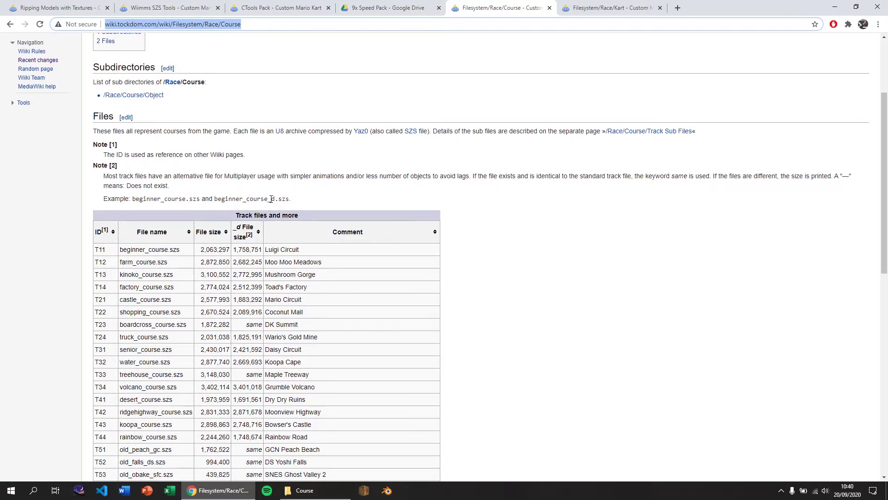
Copy old_falls_ds.szs from Course into the BRRES ripping tutorial folder, then close the Course window.
{"action": "left_click", "coordinate": [323, 491]}
{"action": "scroll", "coordinate": [450, 439], "scroll_direction": "down", "scroll_amount": 1}
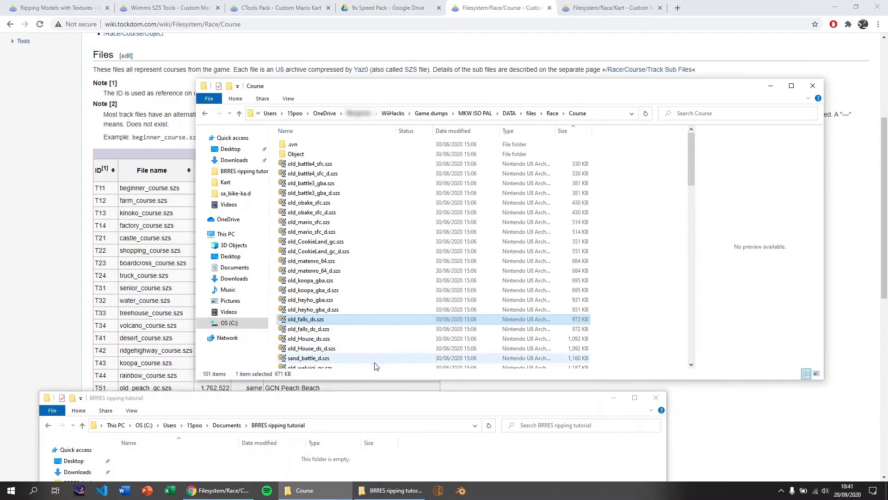
{"action": "left_click_drag", "start_coordinate": [351, 457], "coordinate": [348, 458]}
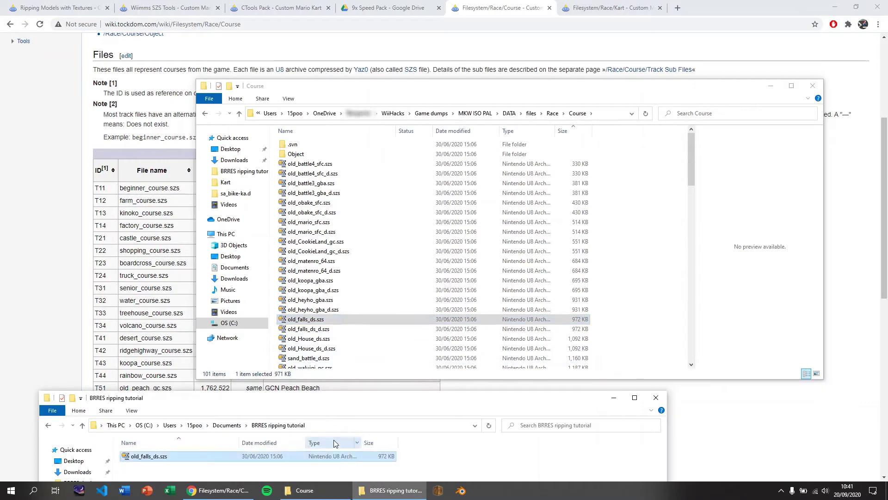
{"action": "left_click_drag", "start_coordinate": [304, 406], "coordinate": [351, 187]}
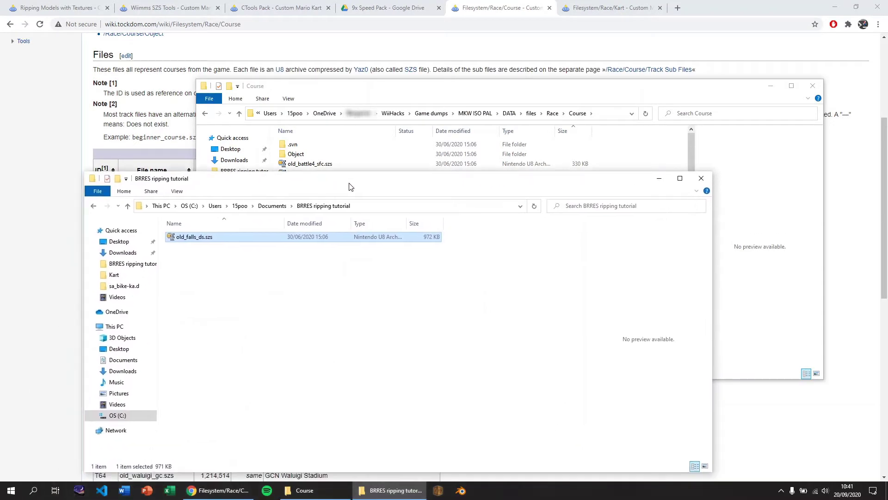
{"action": "left_click", "coordinate": [812, 86]}
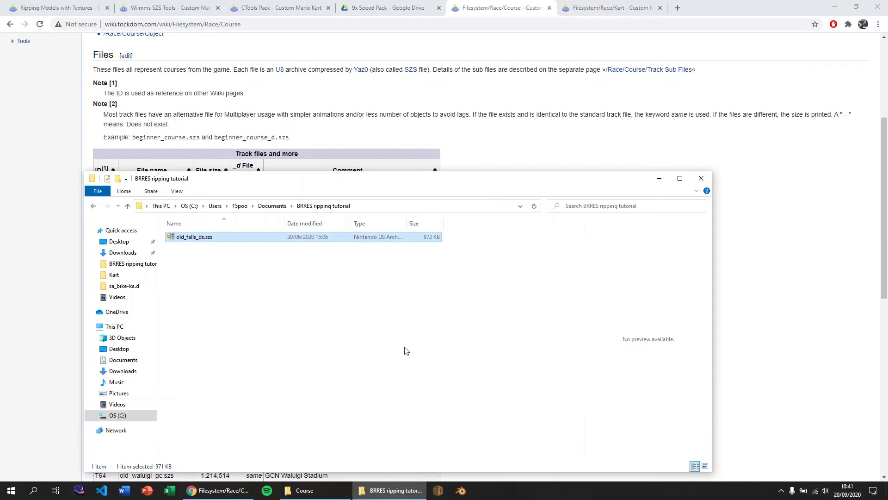
Open old_falls_ds.szs in SZS Explorer and browse its BRRES files: itembox, map_model and pocha.
{"action": "key", "text": "Return"}
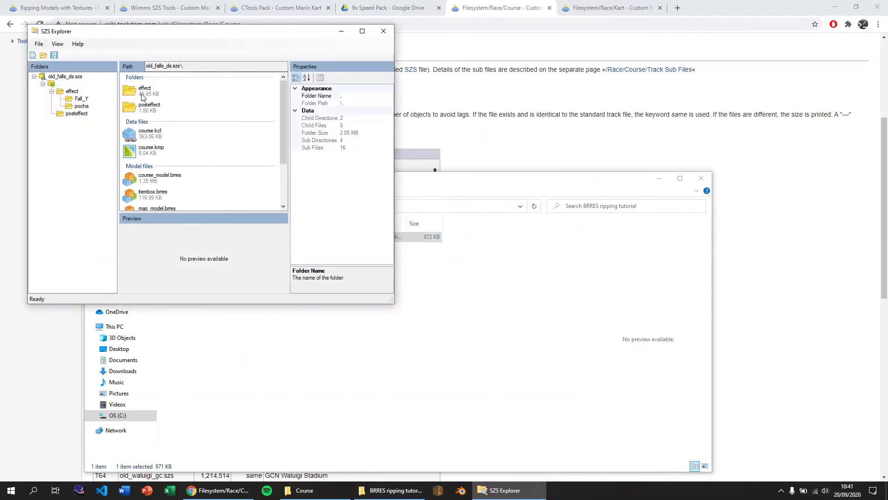
{"action": "left_click", "coordinate": [154, 179]}
{"action": "right_click", "coordinate": [155, 179]}
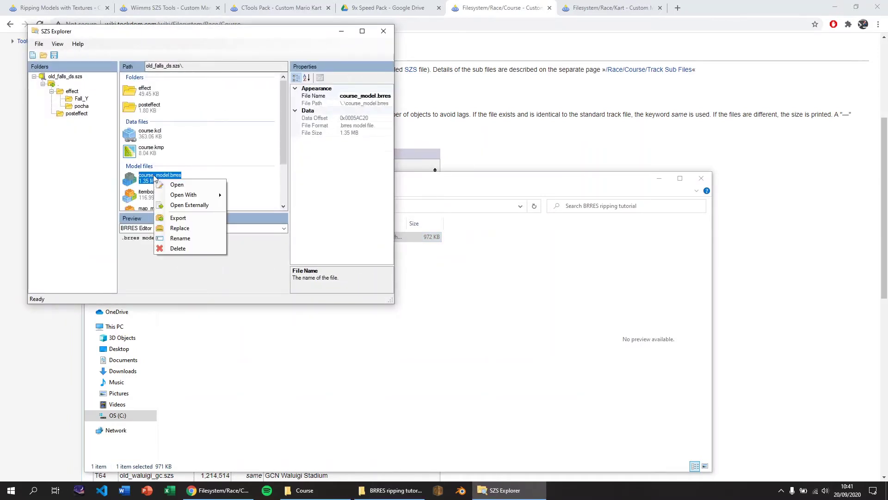
{"action": "left_click", "coordinate": [155, 179]}
{"action": "scroll", "coordinate": [155, 179], "scroll_direction": "down", "scroll_amount": 3}
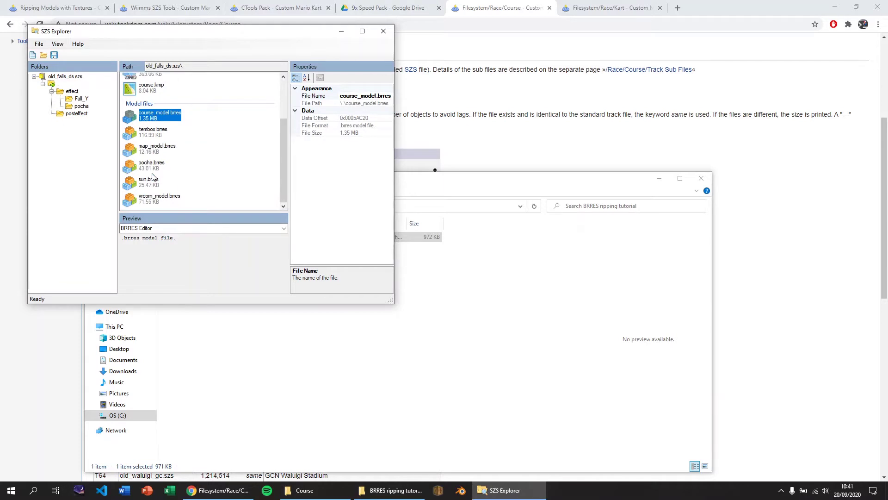
{"action": "left_click", "coordinate": [156, 135]}
{"action": "key", "text": "Down"}
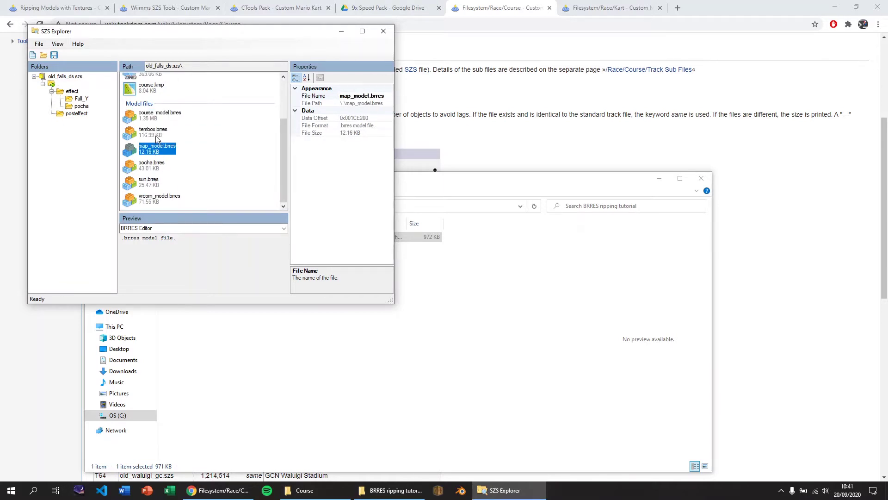
{"action": "key", "text": "Down"}
{"action": "key", "text": "Down"}
{"action": "key", "text": "Down"}
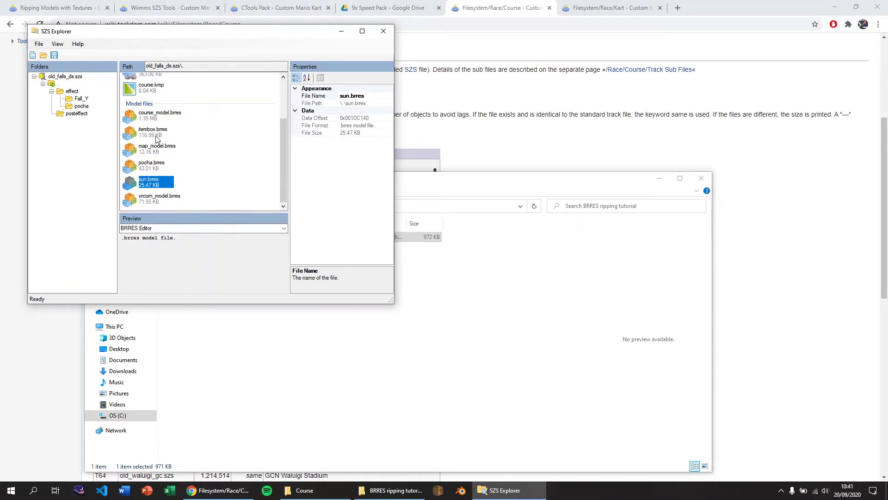
Export course_model.brres into the BRRES ripping tutorial folder and select it there.
{"action": "left_click", "coordinate": [161, 116]}
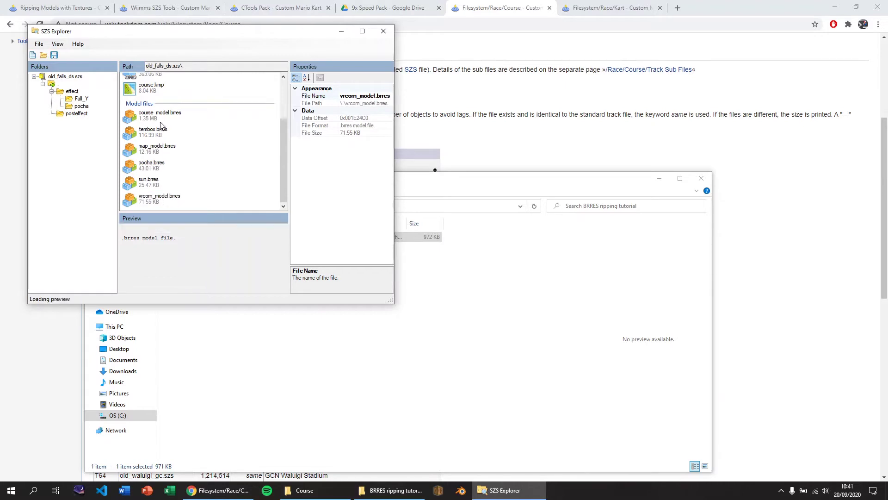
{"action": "right_click", "coordinate": [160, 116]}
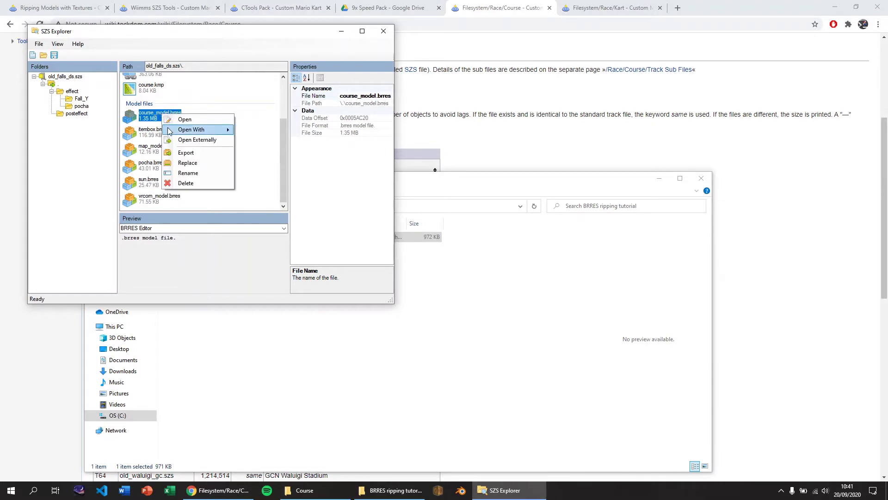
{"action": "left_click", "coordinate": [178, 156]}
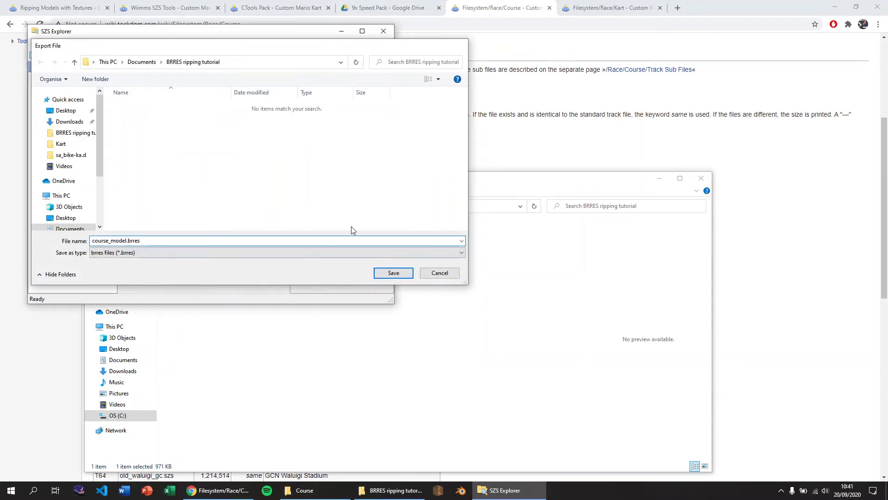
{"action": "key", "text": "Return"}
{"action": "left_click", "coordinate": [493, 289]}
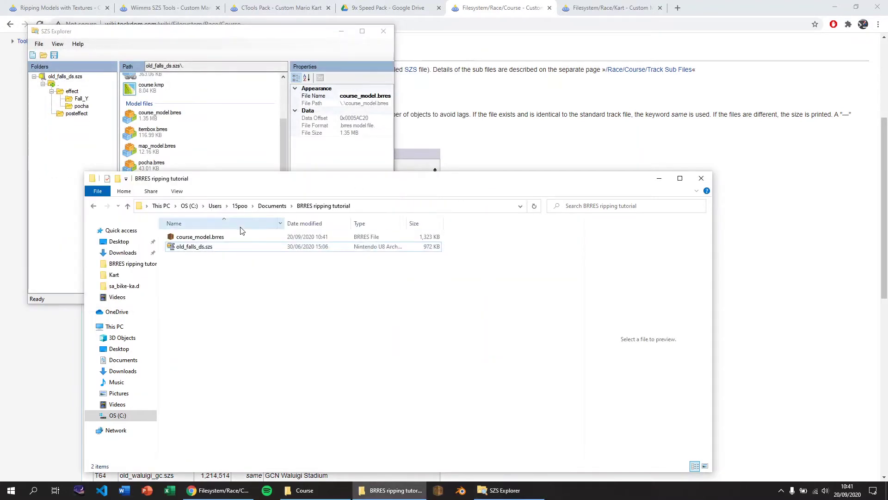
{"action": "left_click", "coordinate": [252, 236]}
Open a cmd console in the tutorial folder and run 'wszst extract old_falls_ds.szs'.
{"action": "left_click", "coordinate": [379, 207]}
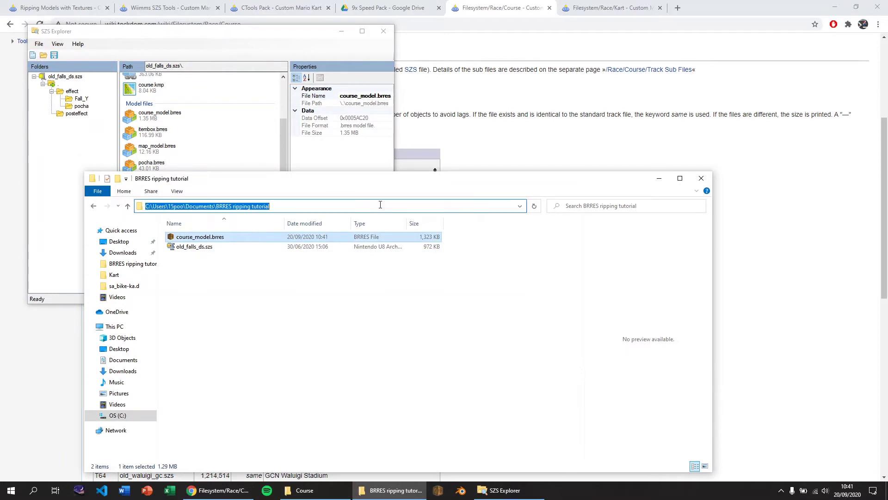
{"action": "type", "text": "cmd.exe"}
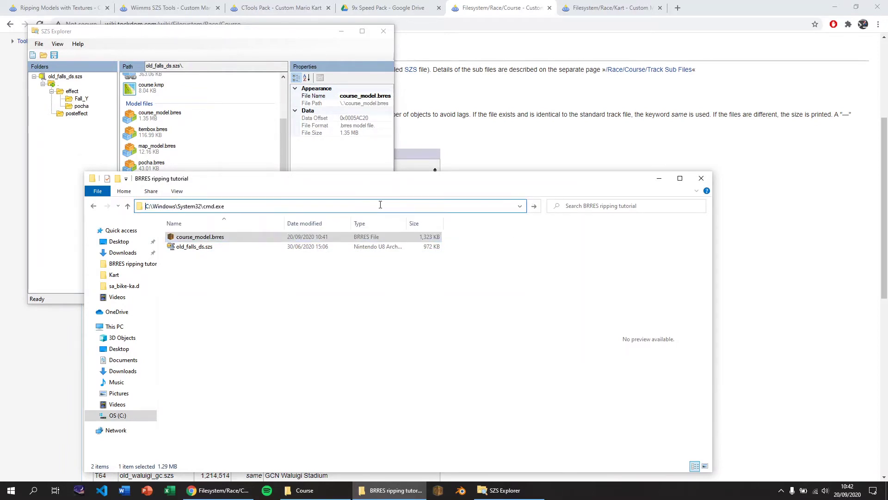
{"action": "key", "text": "Return"}
{"action": "type", "text": "wszs"}
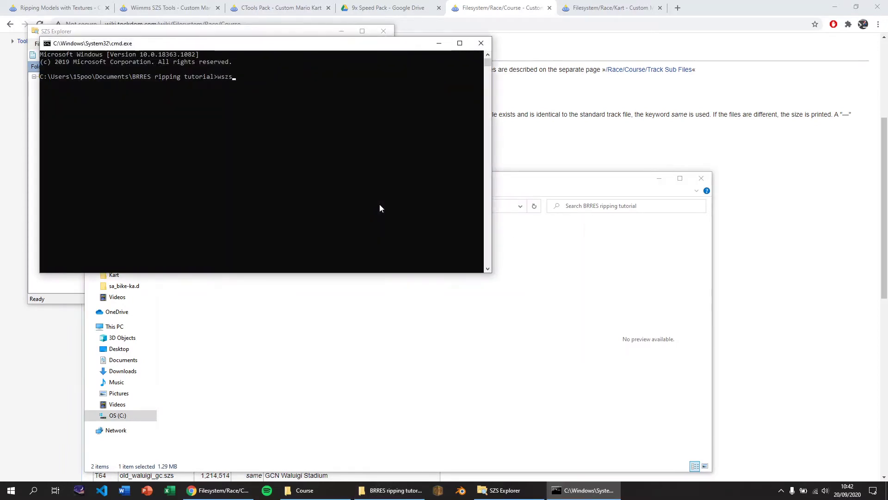
{"action": "type", "text": "t extract old_falls_ds.szs"}
{"action": "key", "text": "Return"}
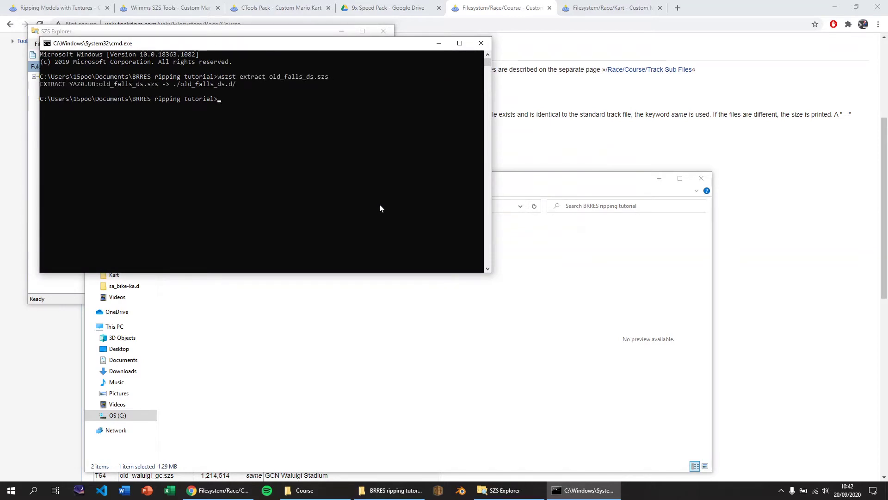
Open the new old_falls_ds.d folder and select map_model.brres.
{"action": "left_click", "coordinate": [375, 362]}
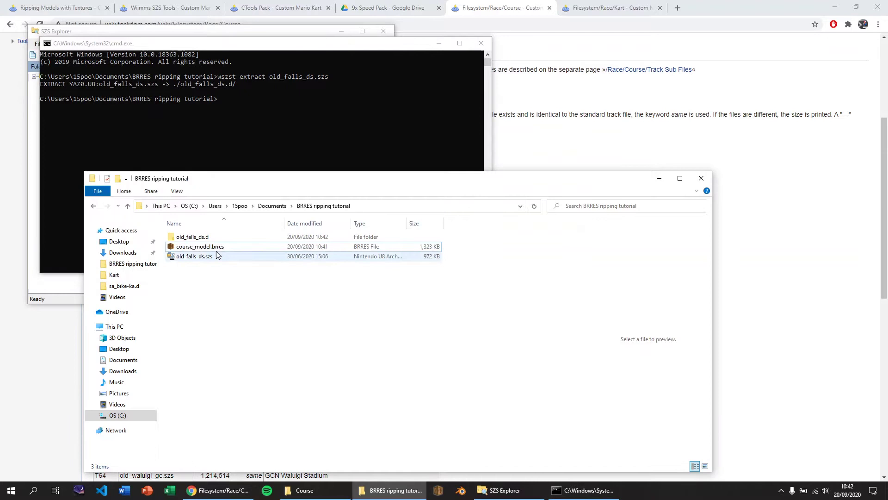
{"action": "double_click", "coordinate": [213, 238]}
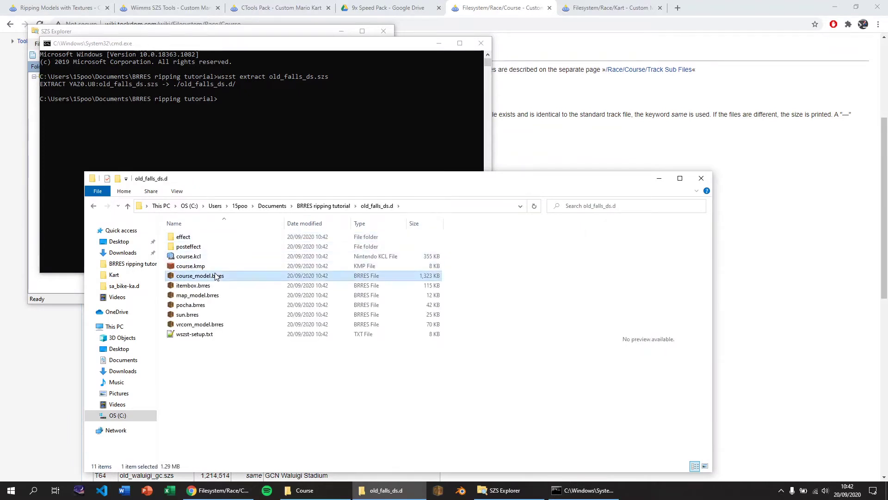
{"action": "left_click", "coordinate": [214, 295]}
Close the command console and go back up to the BRRES ripping tutorial folder.
{"action": "left_click", "coordinate": [143, 30]}
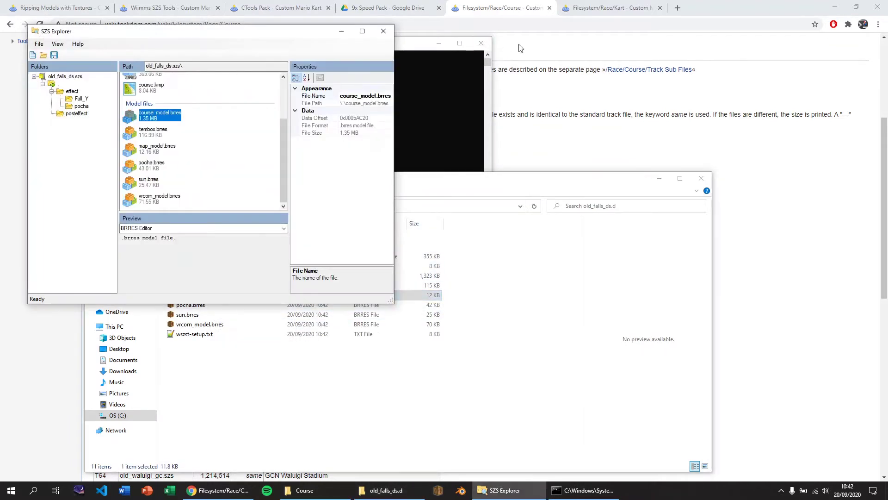
{"action": "left_click", "coordinate": [478, 48]}
{"action": "left_click", "coordinate": [481, 43]}
{"action": "left_click", "coordinate": [442, 189]}
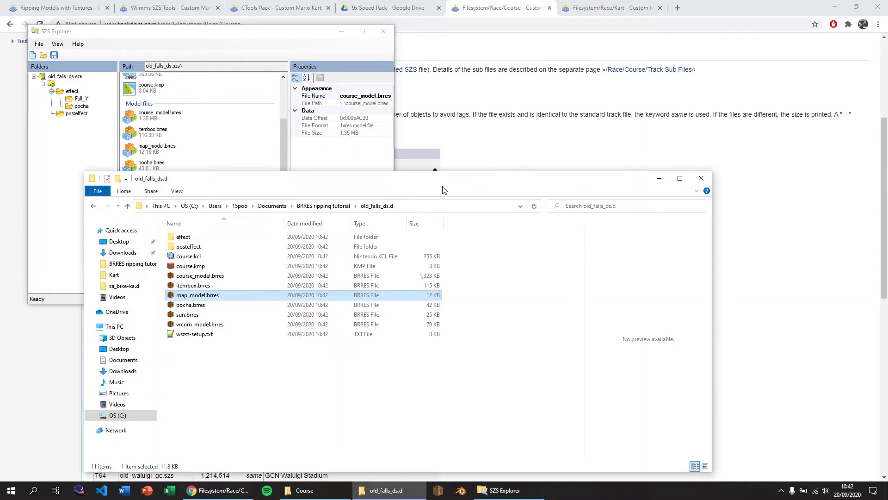
{"action": "key", "text": "alt+Up"}
Open course_model.brres with brresviewer.exe through Open with > Choose another app.
{"action": "left_click", "coordinate": [417, 246]}
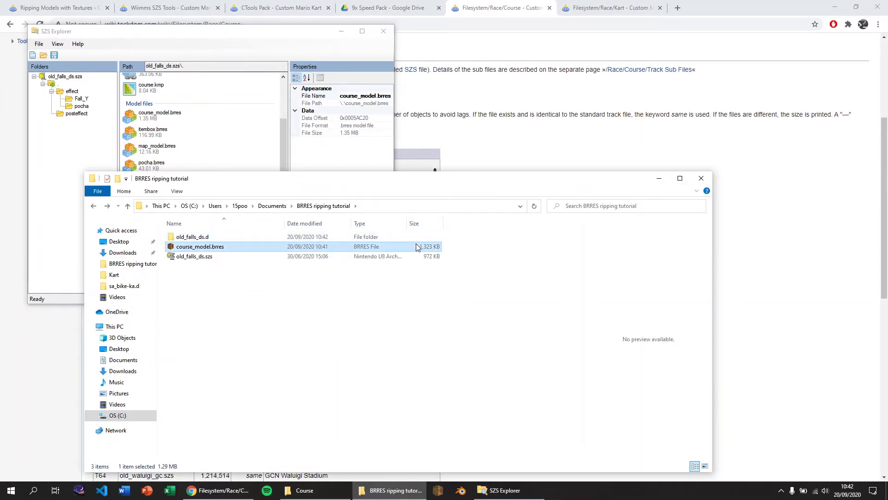
{"action": "right_click", "coordinate": [416, 246]}
{"action": "mouse_move", "coordinate": [463, 312]}
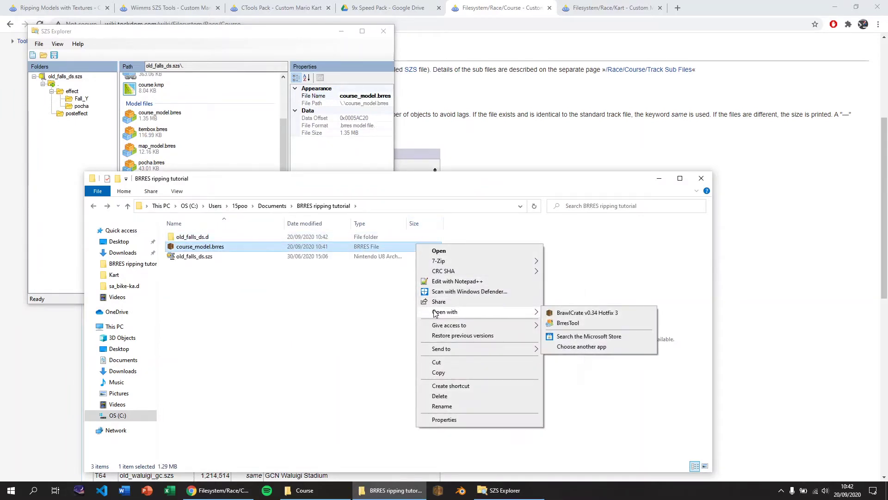
{"action": "left_click", "coordinate": [582, 347]}
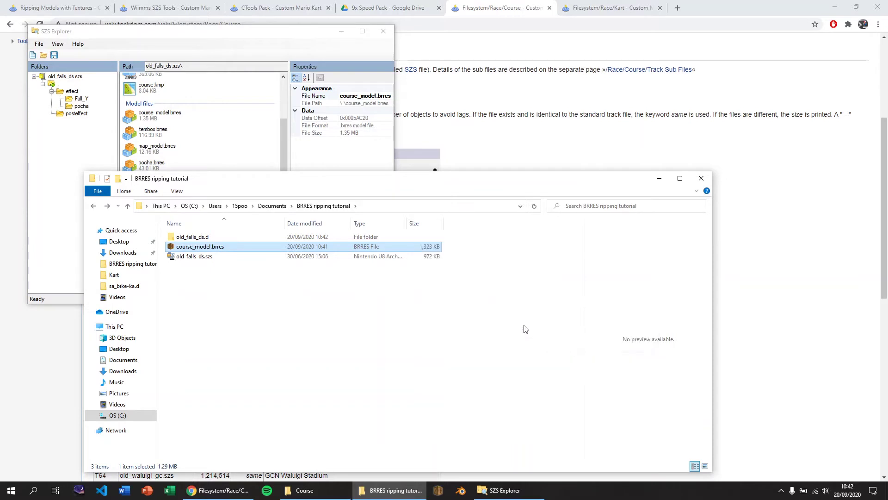
{"action": "left_click", "coordinate": [427, 246]}
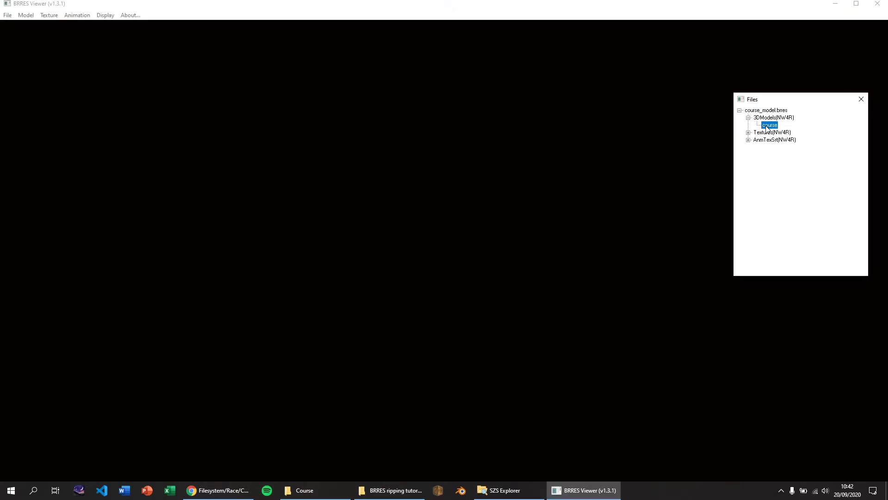
Load and display the course model, then inspect the cliff, pit, bridge and track in 3D.
{"action": "right_click", "coordinate": [767, 129]}
{"action": "left_click", "coordinate": [779, 133]}
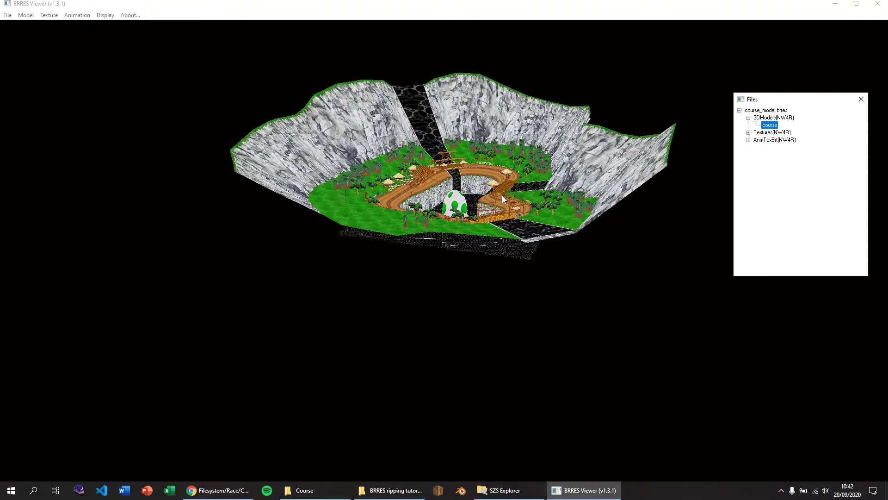
{"action": "scroll", "coordinate": [501, 195], "scroll_direction": "up", "scroll_amount": 3}
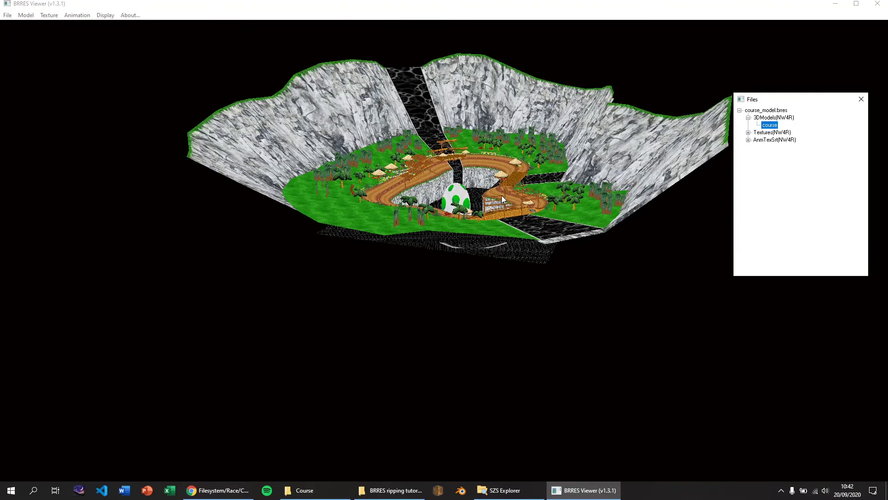
{"action": "scroll", "coordinate": [501, 195], "scroll_direction": "down", "scroll_amount": 3}
{"action": "left_click_drag", "start_coordinate": [486, 235], "coordinate": [422, 350]}
{"action": "scroll", "coordinate": [422, 349], "scroll_direction": "up", "scroll_amount": 5}
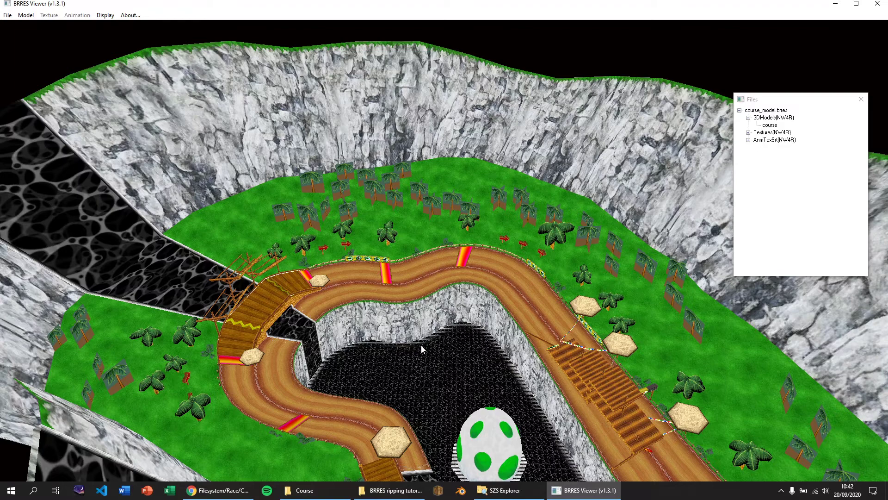
{"action": "scroll", "coordinate": [421, 345], "scroll_direction": "up", "scroll_amount": 5}
{"action": "left_click_drag", "start_coordinate": [421, 345], "coordinate": [519, 290]}
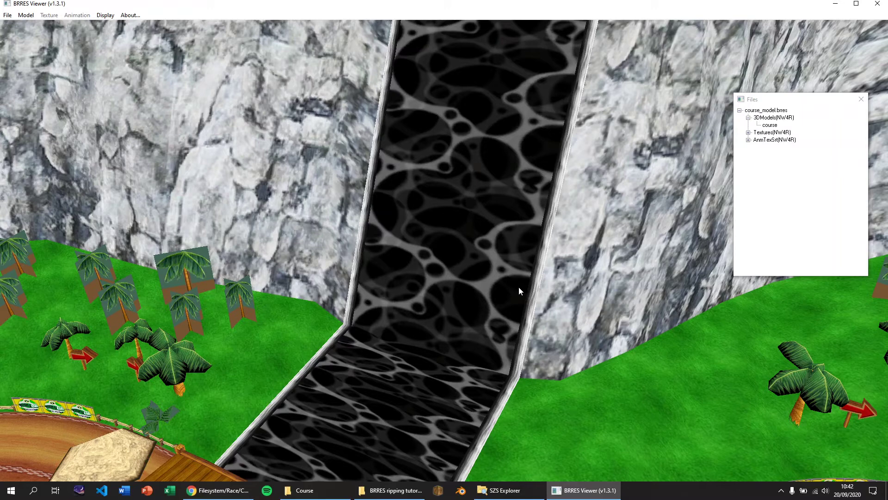
{"action": "scroll", "coordinate": [519, 291], "scroll_direction": "down", "scroll_amount": 5}
{"action": "left_click_drag", "start_coordinate": [519, 291], "coordinate": [352, 200]}
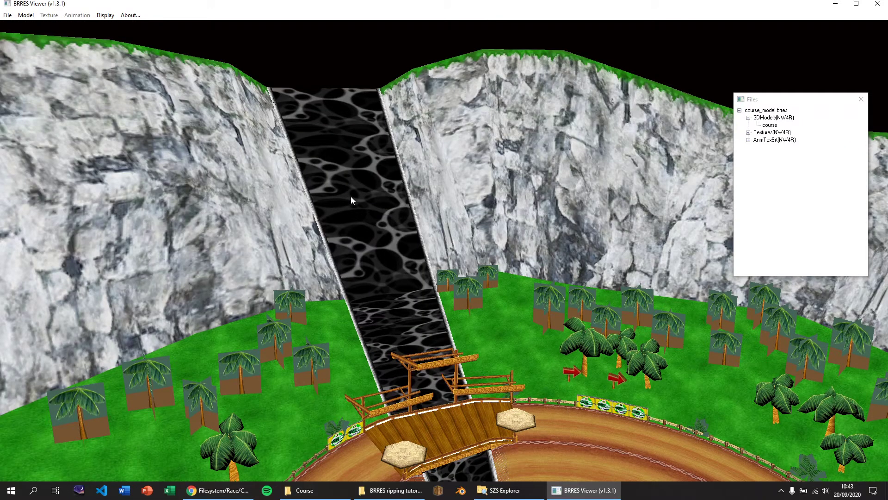
{"action": "left_click_drag", "start_coordinate": [351, 196], "coordinate": [448, 388]}
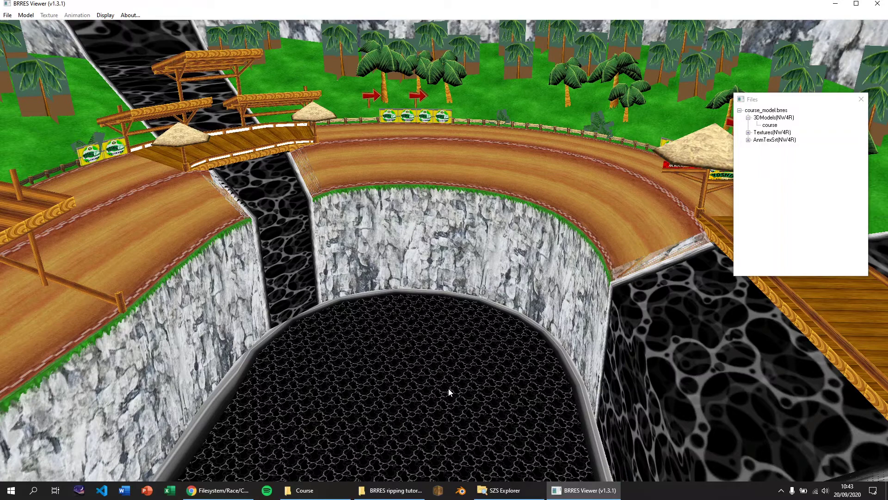
{"action": "left_click_drag", "start_coordinate": [448, 388], "coordinate": [769, 135]}
Export all files from the BRRES with models set to OBJ.
{"action": "right_click", "coordinate": [770, 125]}
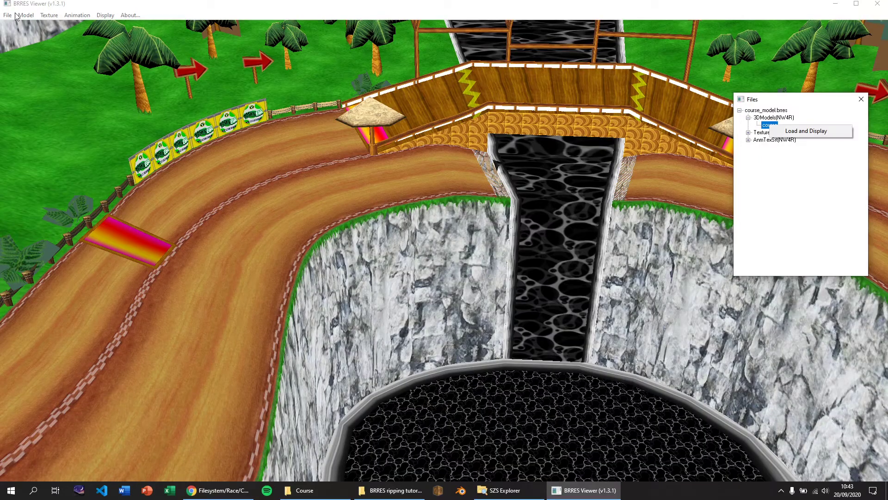
{"action": "left_click", "coordinate": [8, 16]}
{"action": "left_click", "coordinate": [33, 95]}
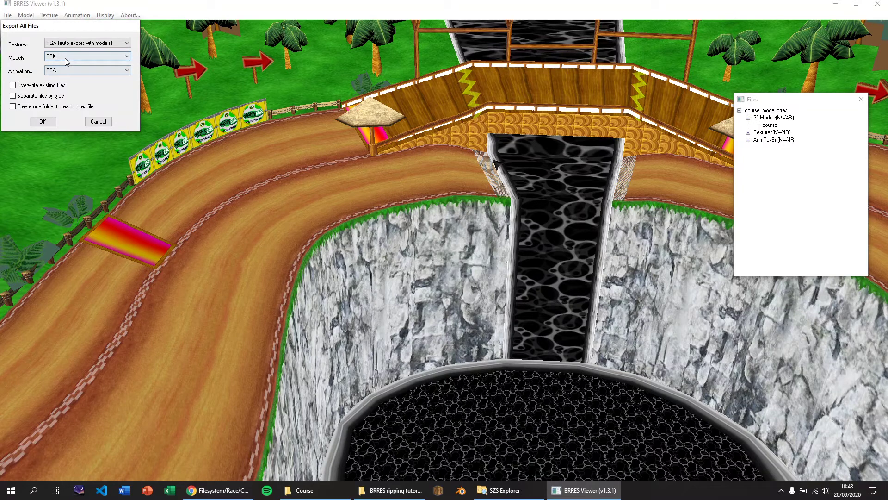
{"action": "scroll", "coordinate": [65, 57], "scroll_direction": "up", "scroll_amount": 1}
{"action": "left_click", "coordinate": [42, 122]}
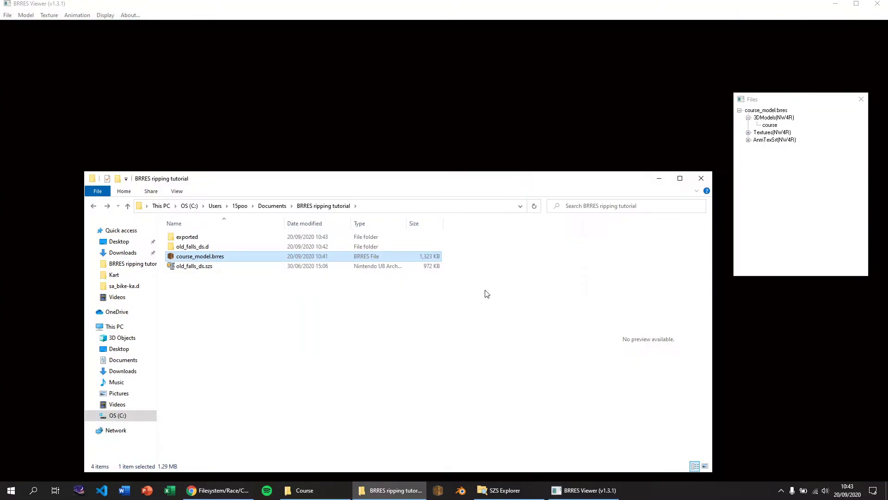
Open the exported folder and preview the TGA textures, starting with ef_rainbowRed2.tga, beside course.obj.
{"action": "double_click", "coordinate": [357, 237]}
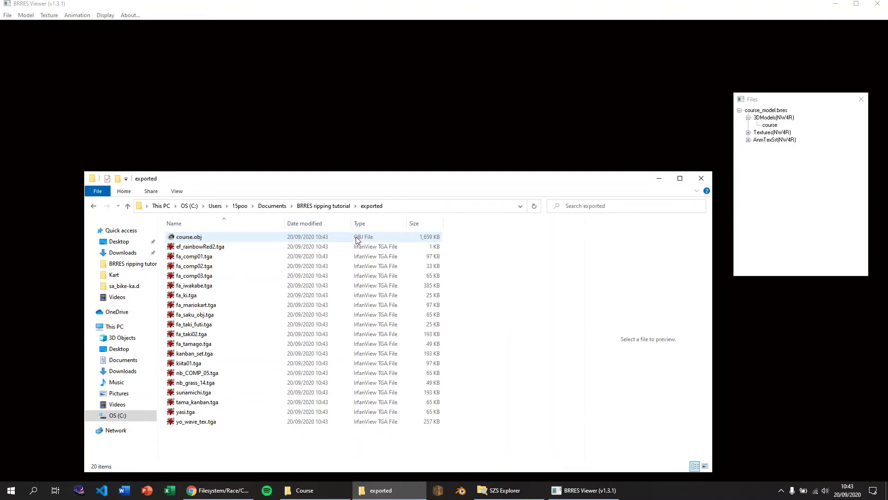
{"action": "left_click", "coordinate": [356, 238]}
{"action": "left_click", "coordinate": [356, 249]}
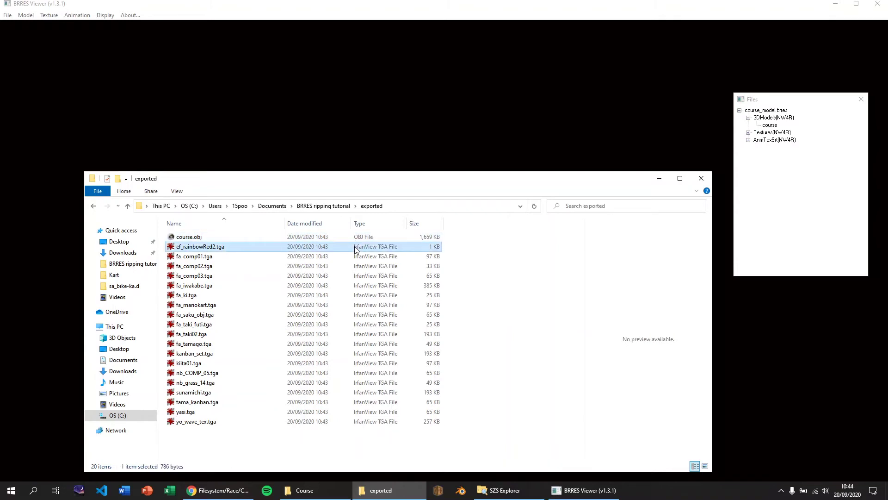
{"action": "double_click", "coordinate": [356, 249]}
{"action": "key", "text": "Right"}
{"action": "key", "text": "Right"}
{"action": "key", "text": "Right"}
{"action": "key", "text": "Right"}
{"action": "key", "text": "Right"}
{"action": "key", "text": "Right"}
{"action": "key", "text": "Right"}
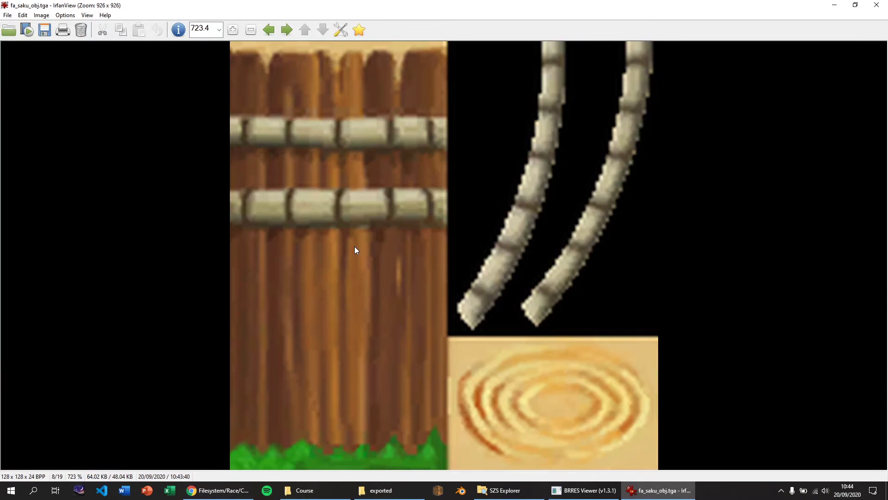
{"action": "key", "text": "Escape"}
{"action": "key", "text": "Up"}
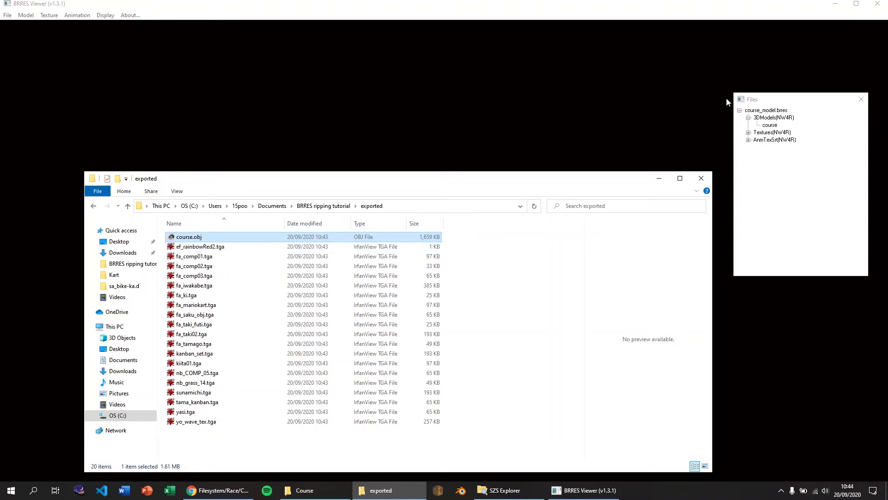
Load and display the course model again in BRRES Viewer.
{"action": "left_click", "coordinate": [770, 125]}
{"action": "right_click", "coordinate": [770, 125]}
{"action": "left_click", "coordinate": [806, 130]}
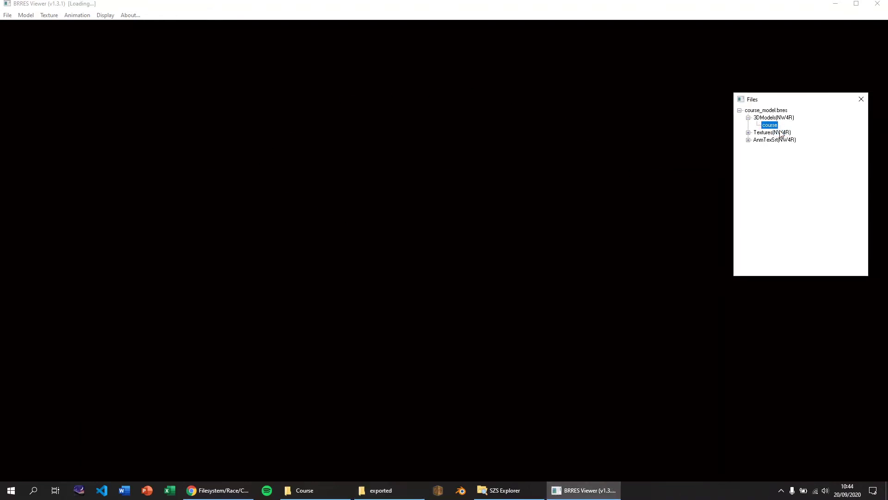
Export the model as OBJ into the exported folder, replacing the existing course.obj.
{"action": "left_click", "coordinate": [7, 14]}
{"action": "mouse_move", "coordinate": [25, 14]}
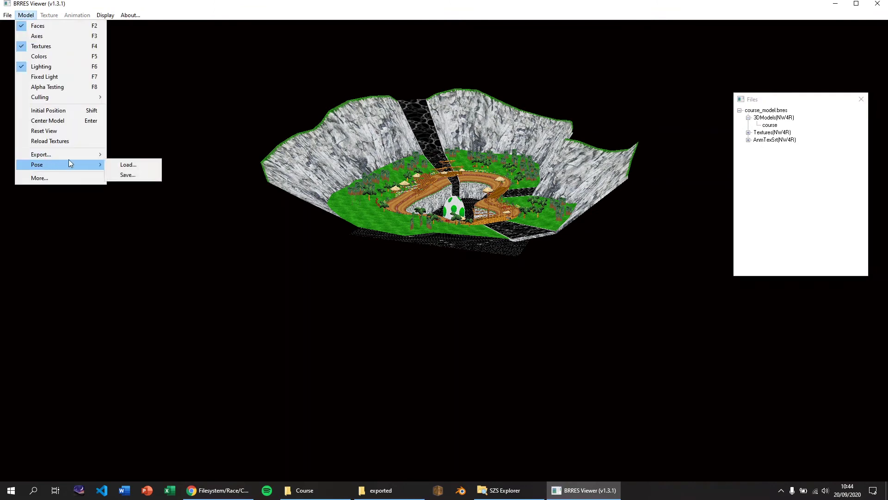
{"action": "mouse_move", "coordinate": [71, 154]}
{"action": "left_click", "coordinate": [151, 167]}
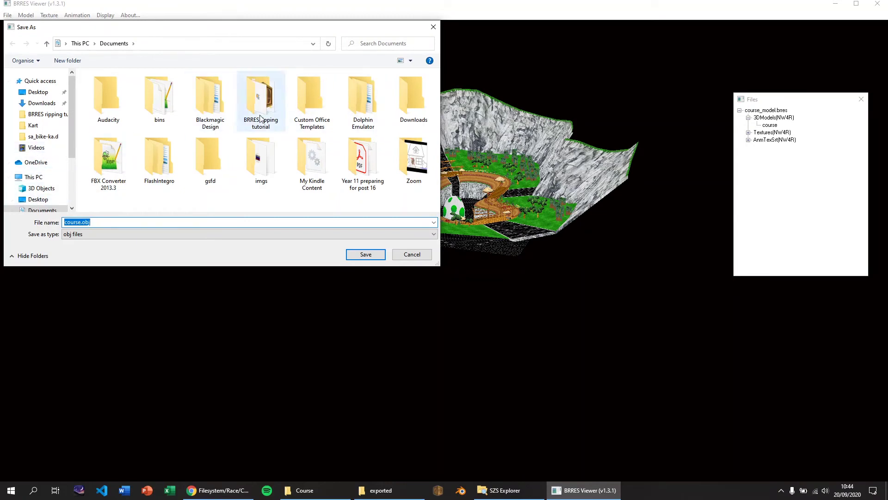
{"action": "double_click", "coordinate": [257, 95]}
{"action": "left_click", "coordinate": [143, 89]}
{"action": "double_click", "coordinate": [144, 89]}
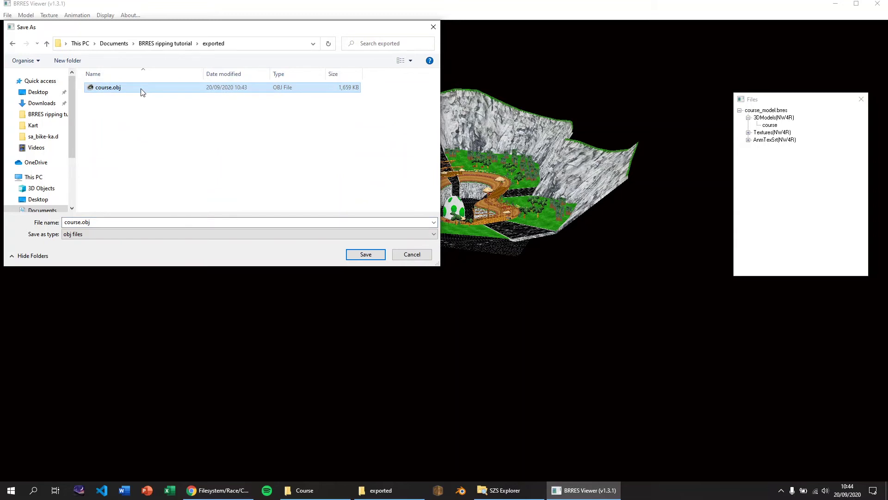
{"action": "double_click", "coordinate": [141, 89]}
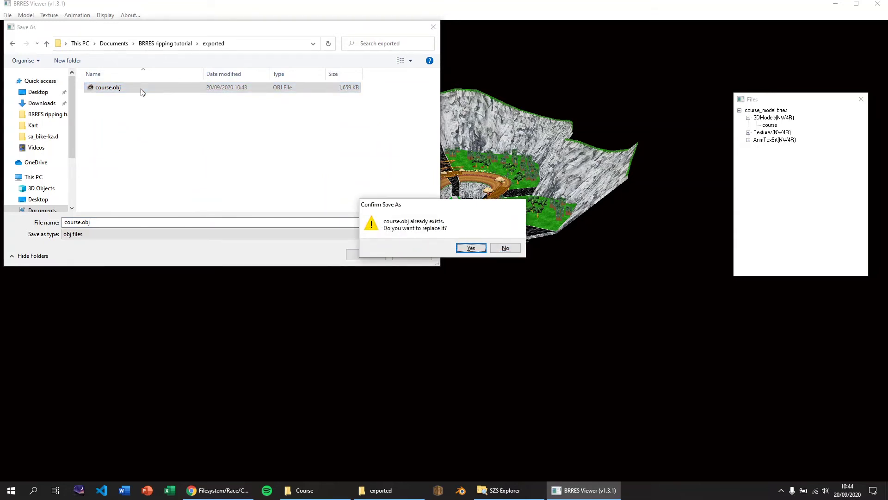
{"action": "key", "text": "Return"}
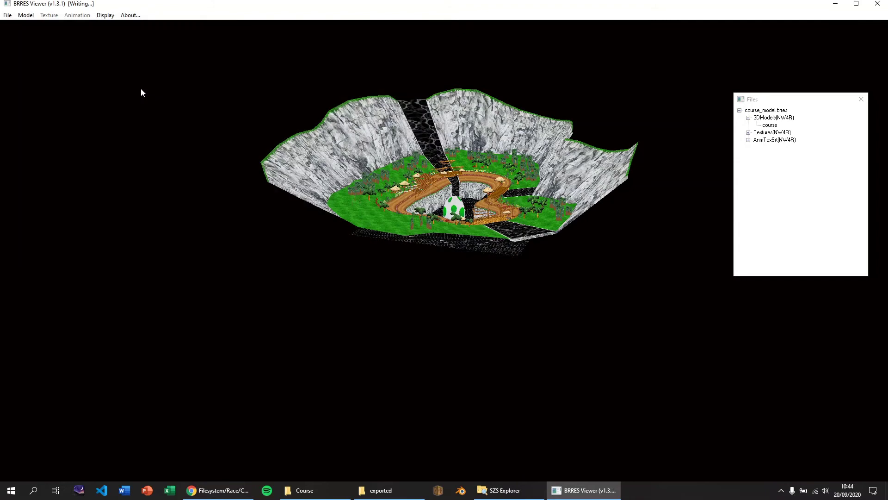
Check the exported folder's file list for the new course.mtl and the TGA textures.
{"action": "left_click", "coordinate": [381, 490]}
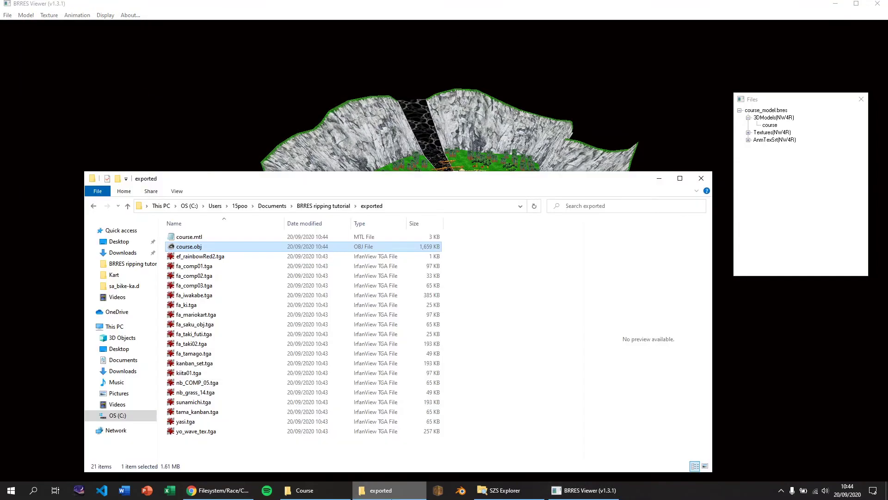
{"action": "key", "text": "Down"}
{"action": "key", "text": "Down"}
{"action": "key", "text": "Down"}
{"action": "key", "text": "Down"}
{"action": "key", "text": "Down"}
{"action": "key", "text": "Down"}
{"action": "key", "text": "Down"}
{"action": "key", "text": "Down"}
{"action": "key", "text": "Down"}
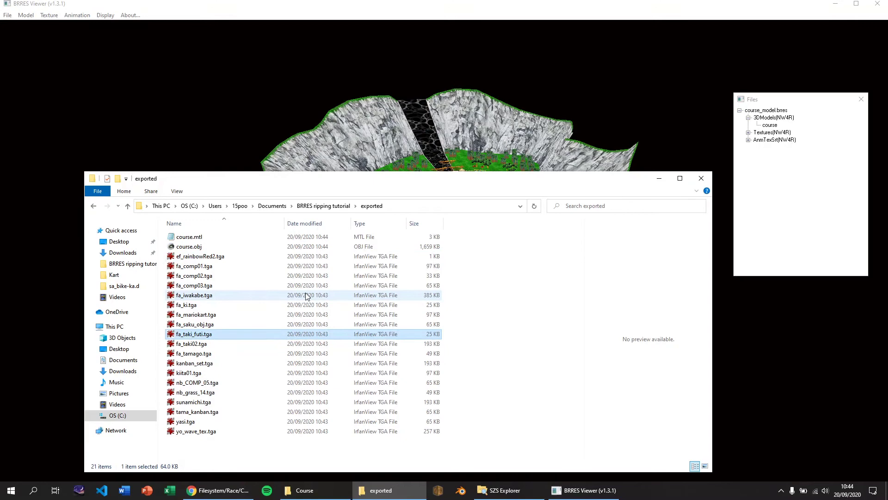
{"action": "key", "text": "Down"}
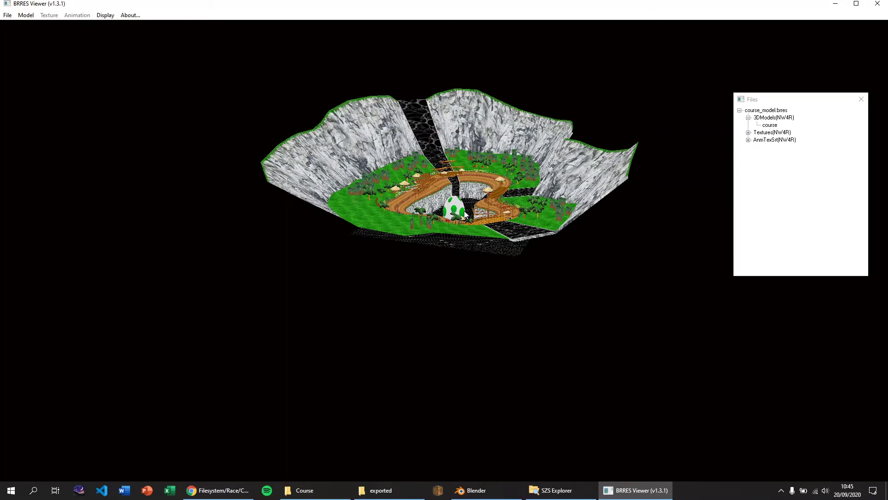
Delete the default camera, cube and light, and set view clipping to 10 m start, 1000000 m end.
{"action": "scroll", "coordinate": [465, 210], "scroll_direction": "up", "scroll_amount": 10}
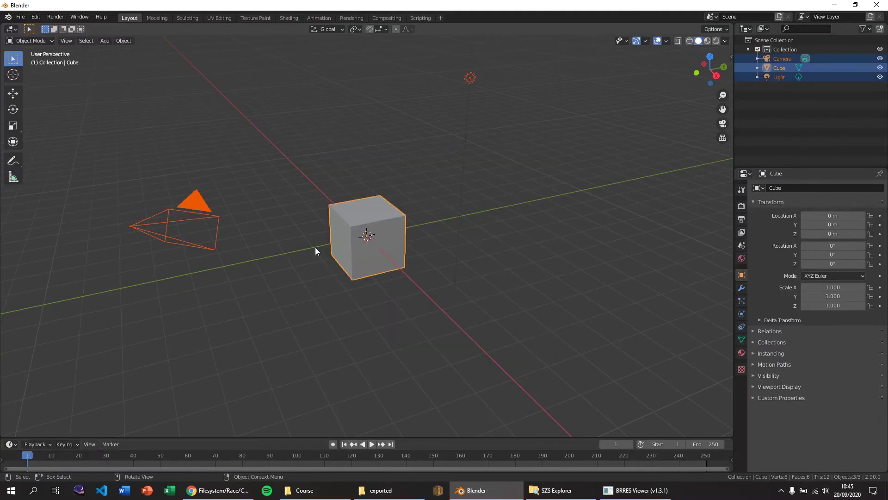
{"action": "key", "text": "Delete"}
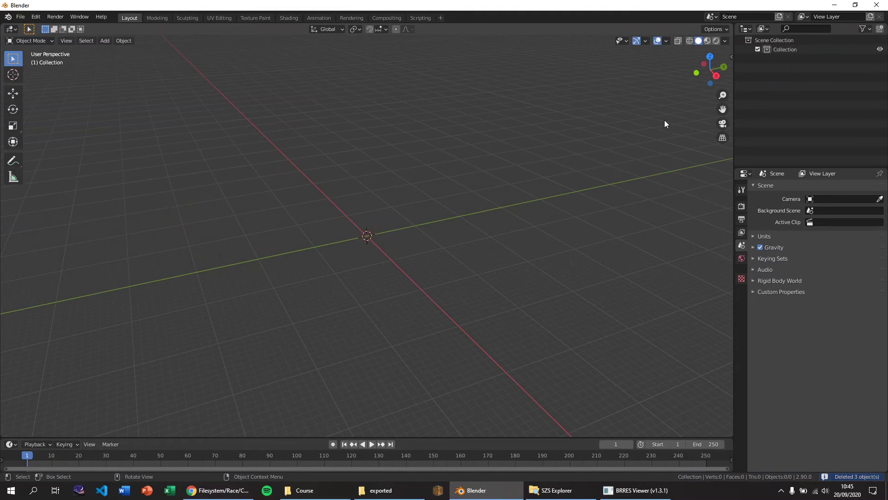
{"action": "key", "text": "n"}
{"action": "left_click", "coordinate": [704, 77]}
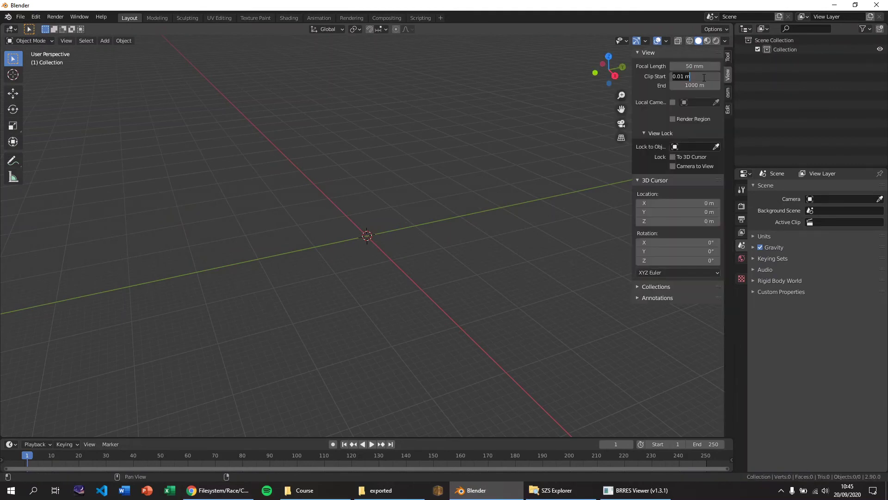
{"action": "type", "text": "10"}
{"action": "key", "text": "Tab"}
{"action": "key", "text": "End"}
{"action": "key", "text": "Left"}
{"action": "key", "text": "Left"}
{"action": "type", "text": "000"}
{"action": "key", "text": "Return"}
{"action": "key", "text": "n"}
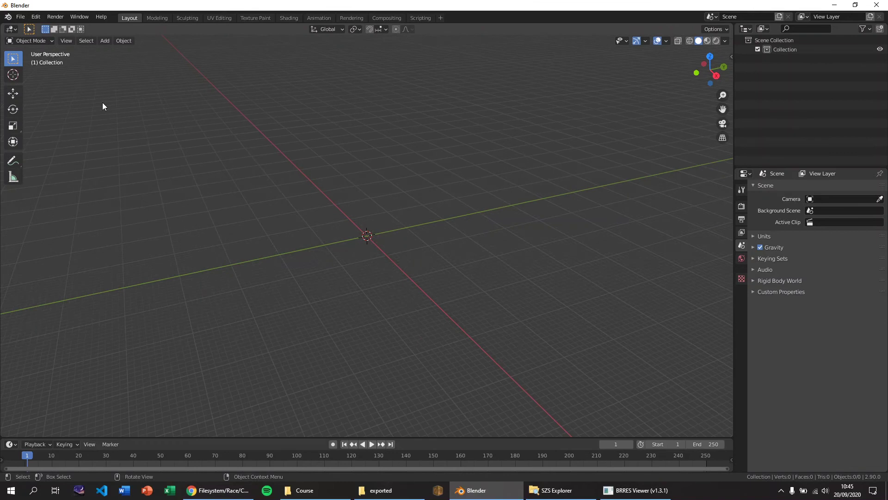
Import the exported course.obj as a Wavefront OBJ and orbit to a top-down view of it.
{"action": "left_click", "coordinate": [21, 16]}
{"action": "mouse_move", "coordinate": [46, 141]}
{"action": "left_click", "coordinate": [135, 215]}
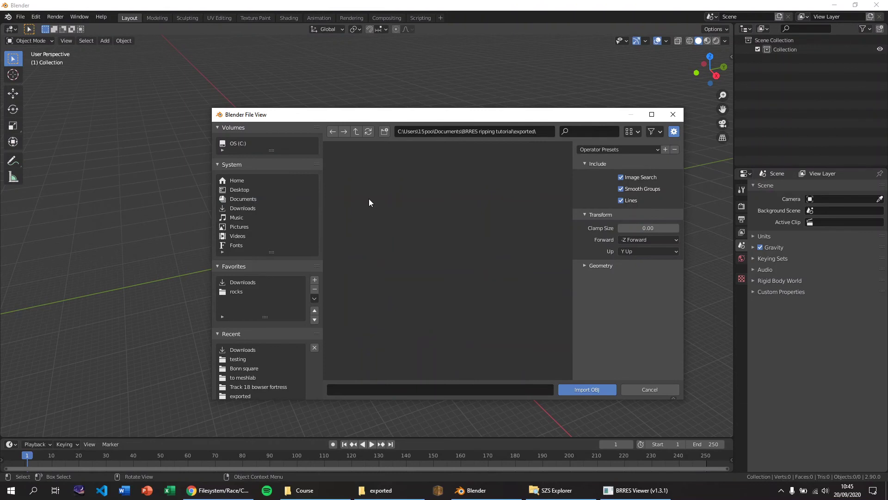
{"action": "double_click", "coordinate": [368, 198]}
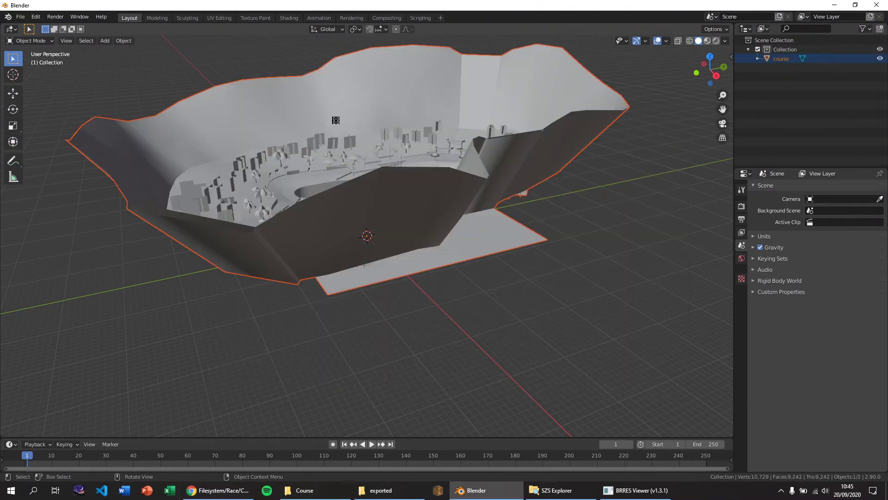
{"action": "middle_click_drag", "start_coordinate": [336, 120], "coordinate": [391, 264]}
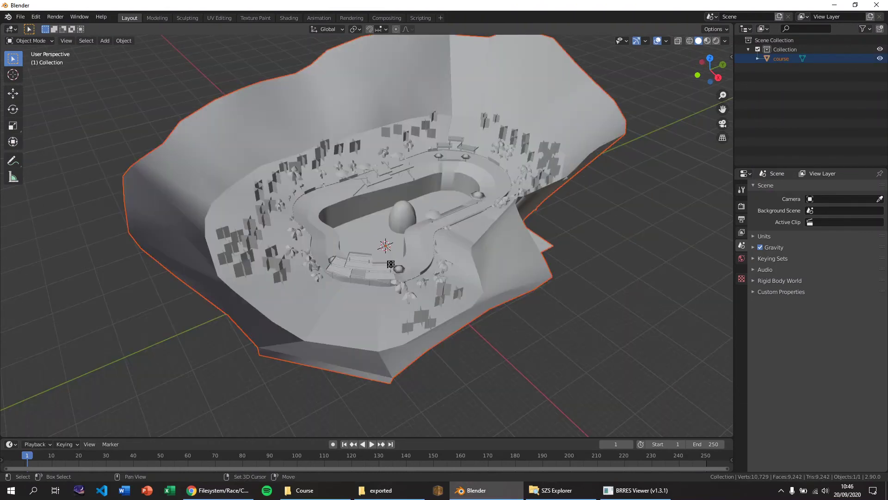
Set the viewport shading to Flat lighting with Texture color.
{"action": "scroll", "coordinate": [391, 264], "scroll_direction": "up", "scroll_amount": 6}
{"action": "left_click", "coordinate": [725, 41]}
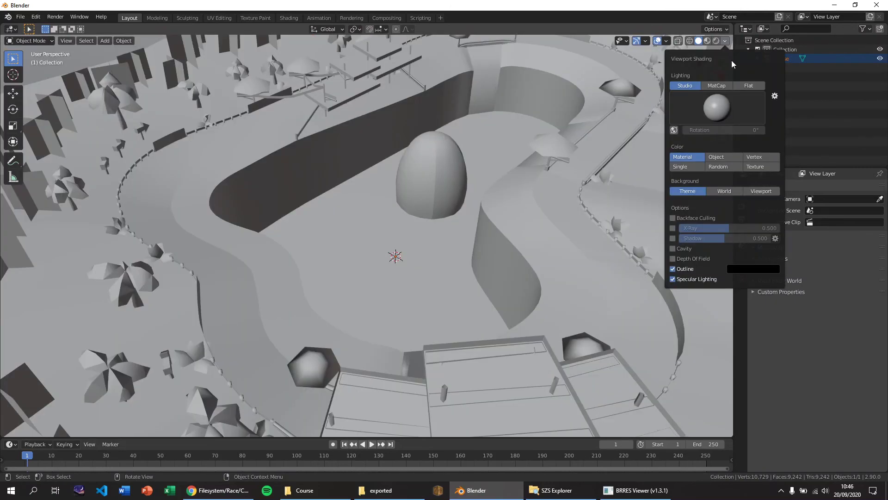
{"action": "left_click", "coordinate": [747, 85]}
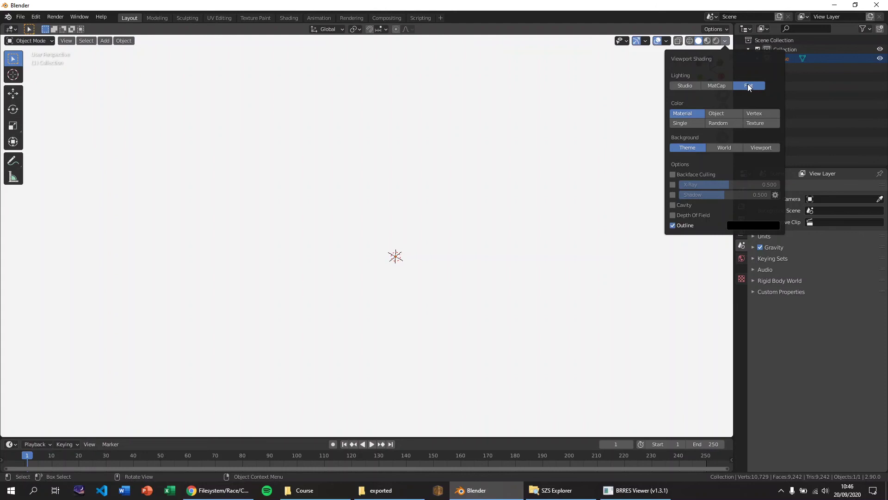
{"action": "left_click", "coordinate": [755, 123]}
Orbit and zoom around the textured course to view the cliff walls, track and bridge.
{"action": "middle_click_drag", "start_coordinate": [280, 292], "coordinate": [446, 193]}
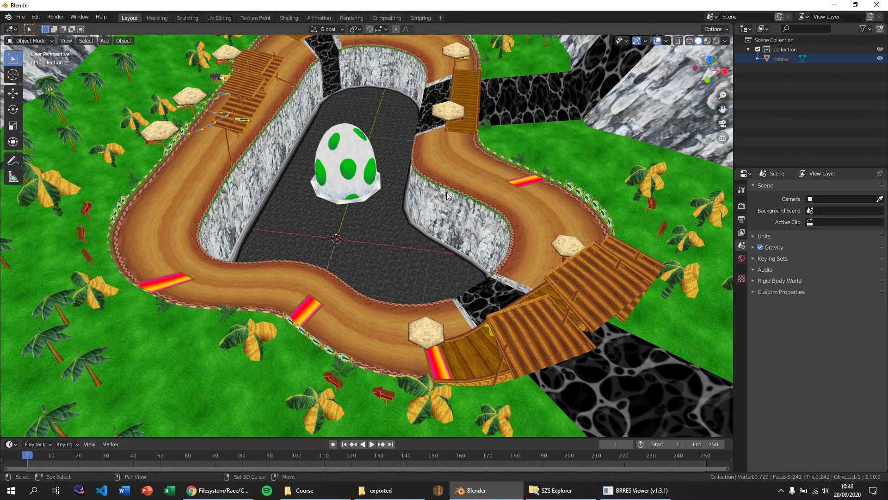
{"action": "scroll", "coordinate": [440, 278], "scroll_direction": "up", "scroll_amount": 3}
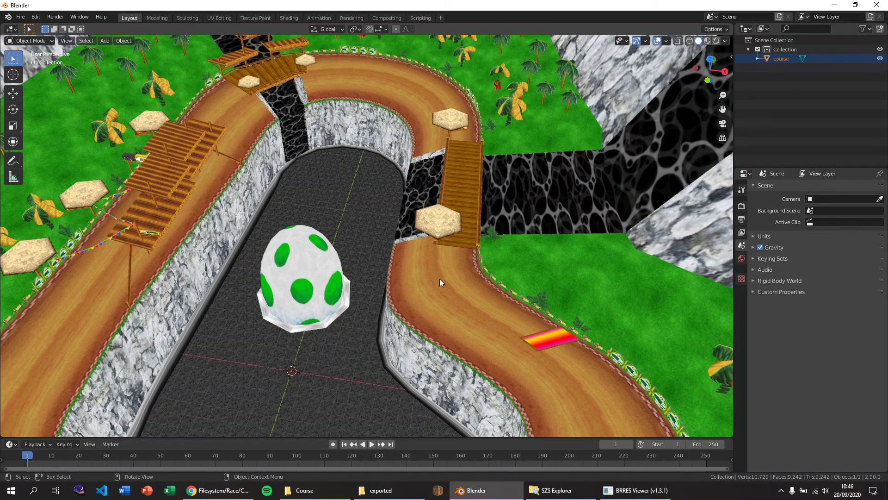
{"action": "middle_click_drag", "start_coordinate": [440, 278], "coordinate": [421, 259]}
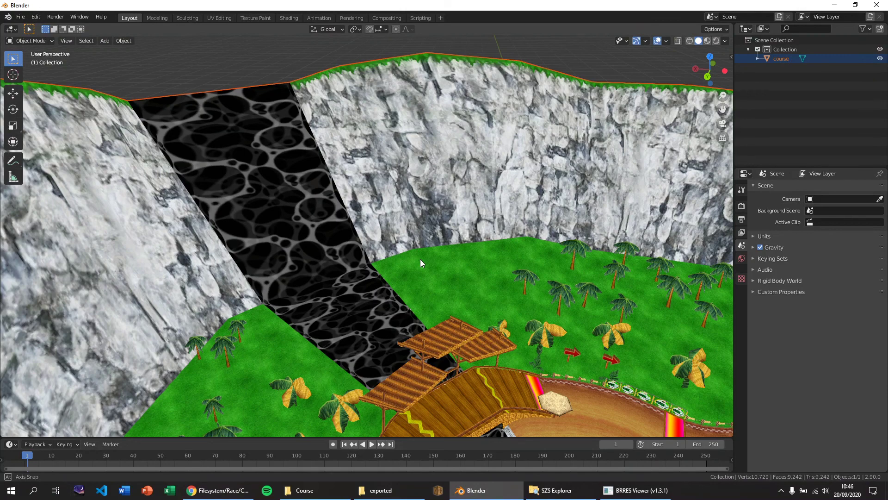
{"action": "middle_click_drag", "start_coordinate": [420, 259], "coordinate": [403, 248]}
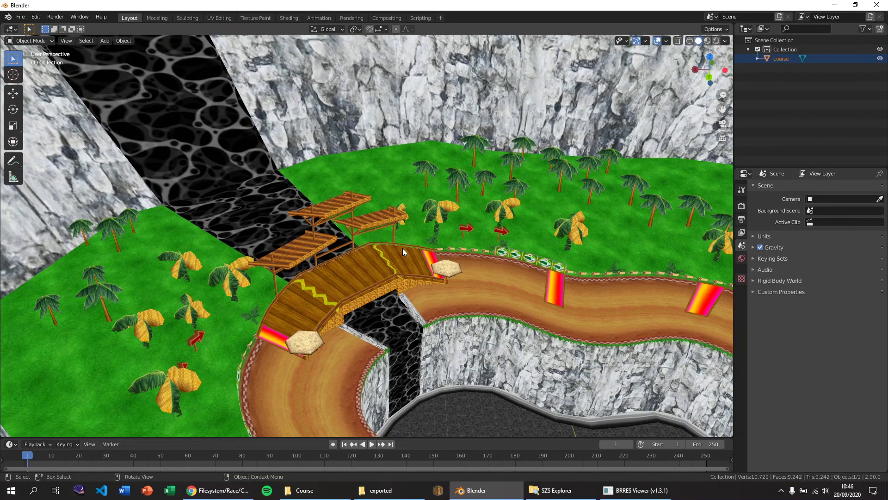